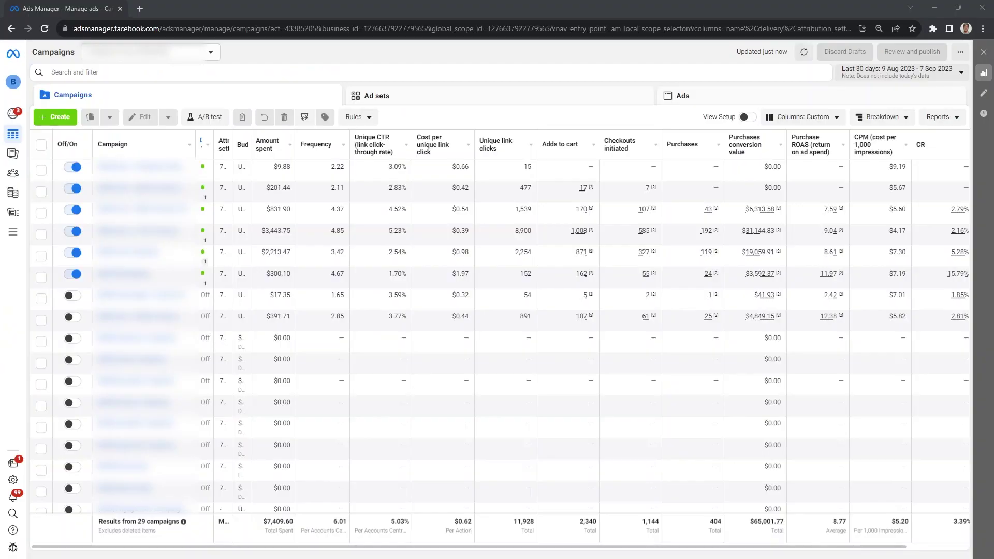
Select the $831.90 and $3,443.75 campaigns in the Campaigns table
left_click(41, 212)
left_click(40, 237)
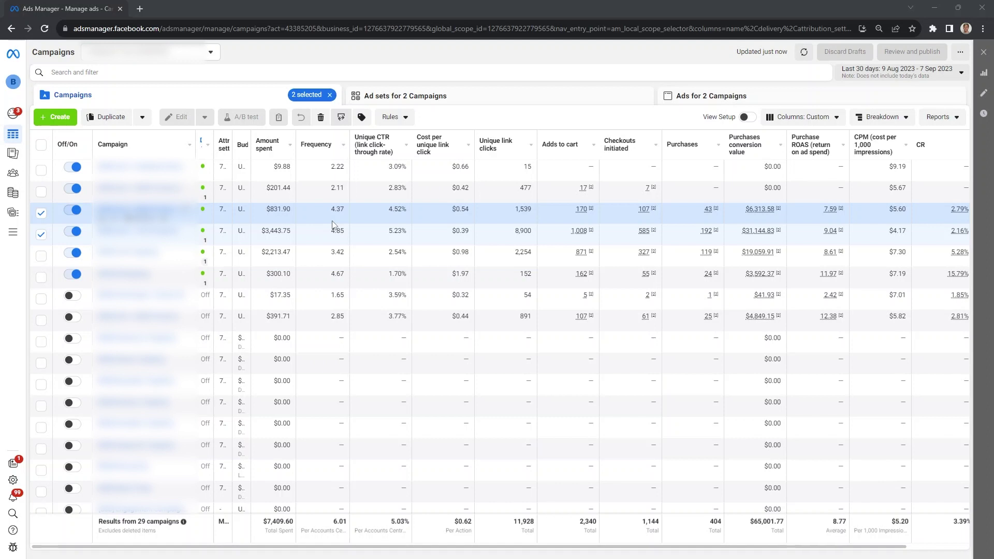
Break down the campaign results by Audience type
left_click(883, 118)
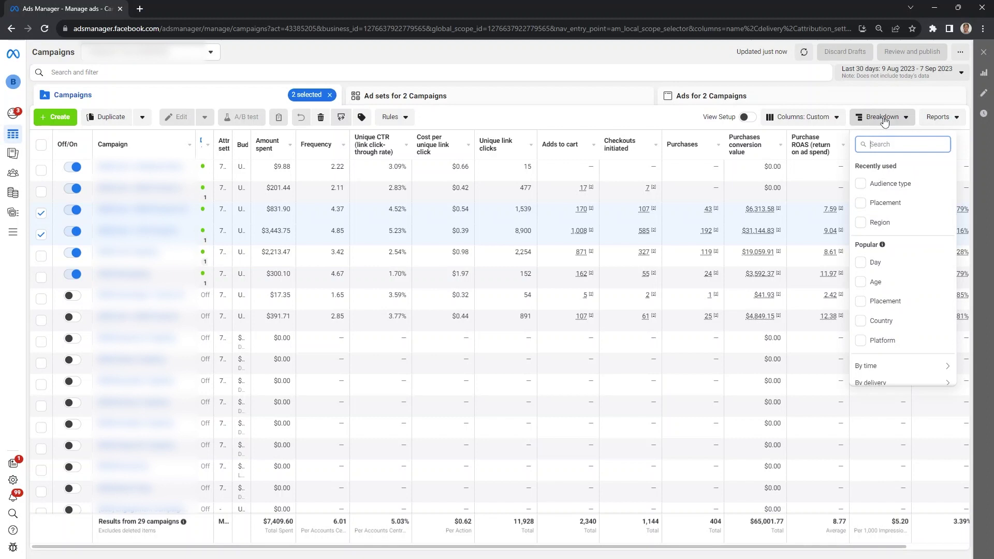
left_click(875, 190)
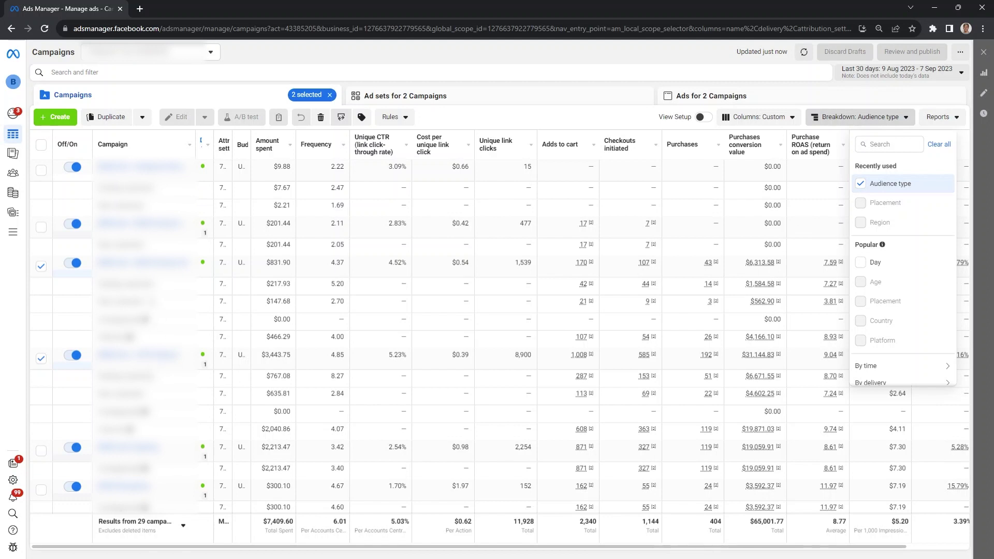
left_click(23, 285)
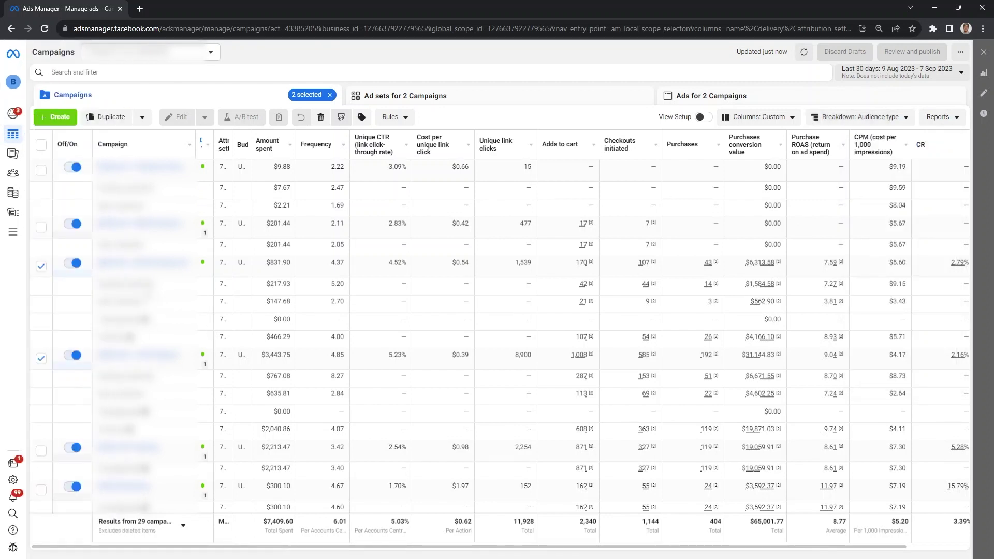
Deselect the $3,443.75 campaign and highlight the $217.93 breakdown spend figure
left_click(41, 358)
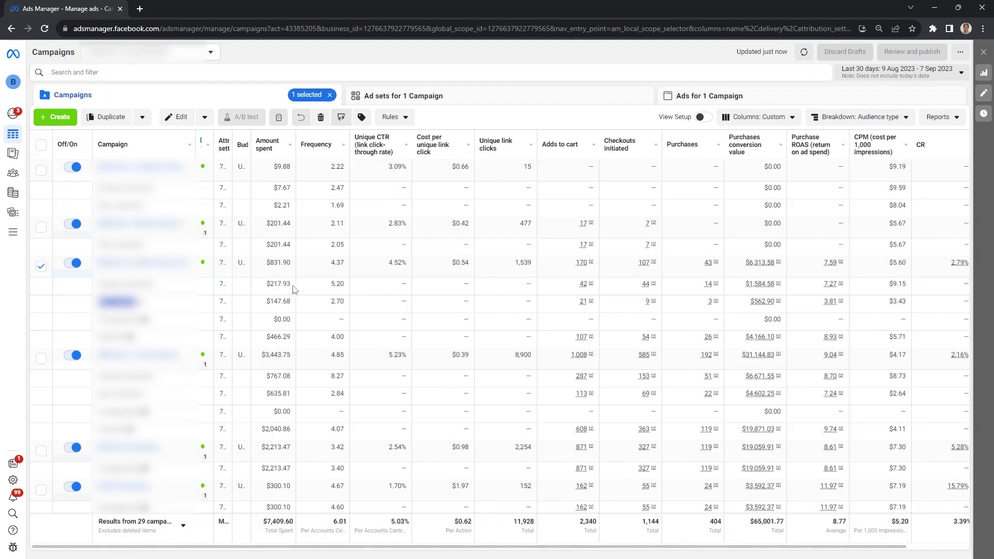
left_click_drag(292, 284, 276, 285)
left_click_drag(155, 284, 89, 286)
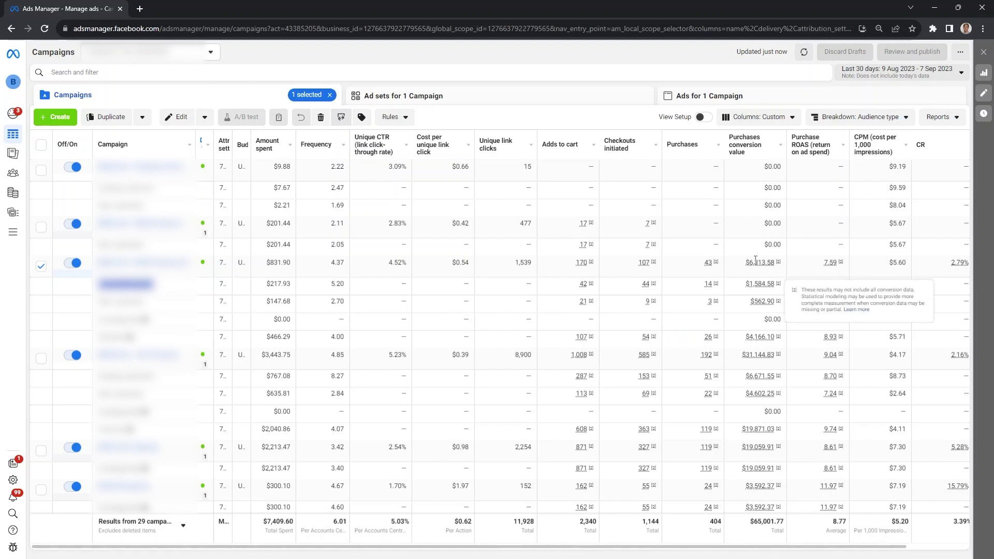
mouse_move(822, 272)
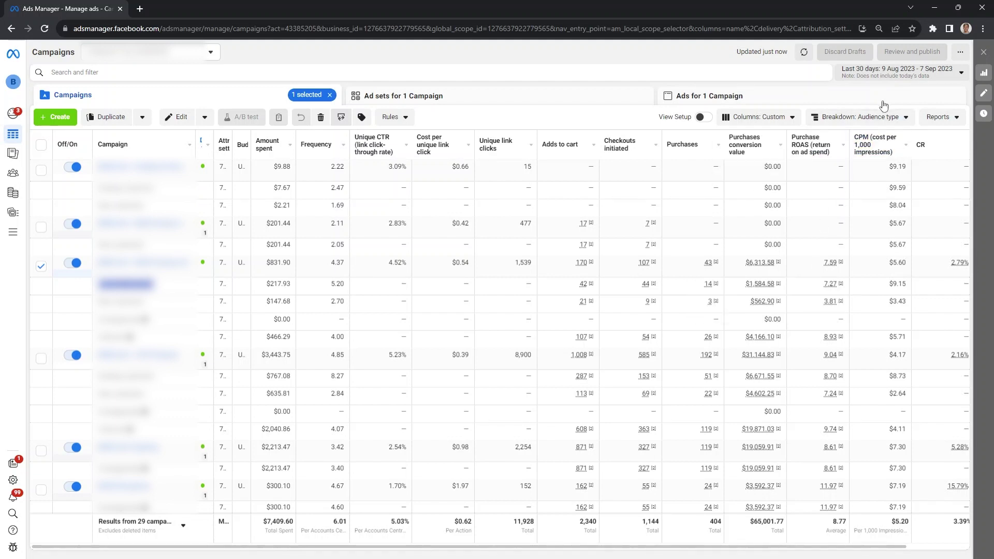
Remove the Audience type breakdown and deselect the $831.90 campaign
left_click(879, 117)
left_click(822, 184)
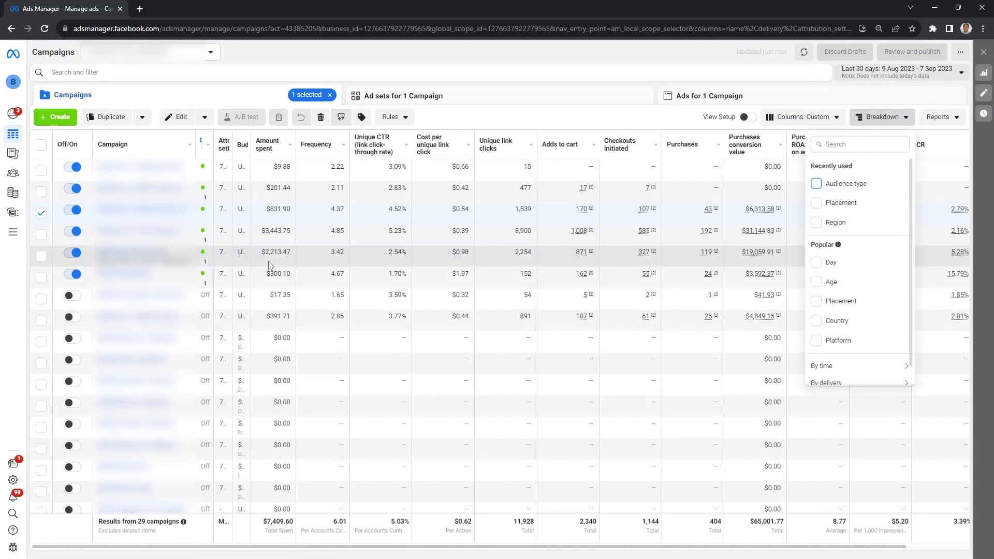
left_click(41, 215)
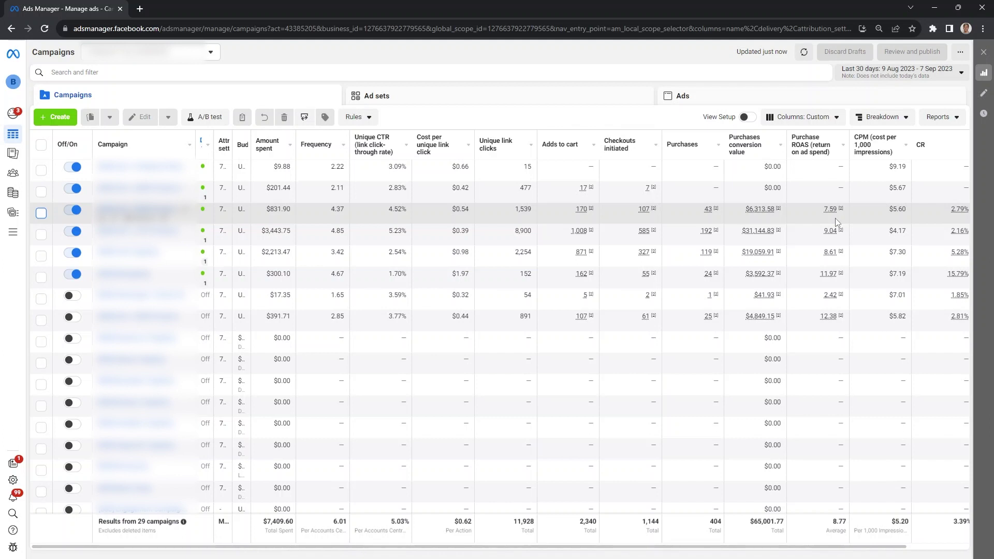
left_click(892, 119)
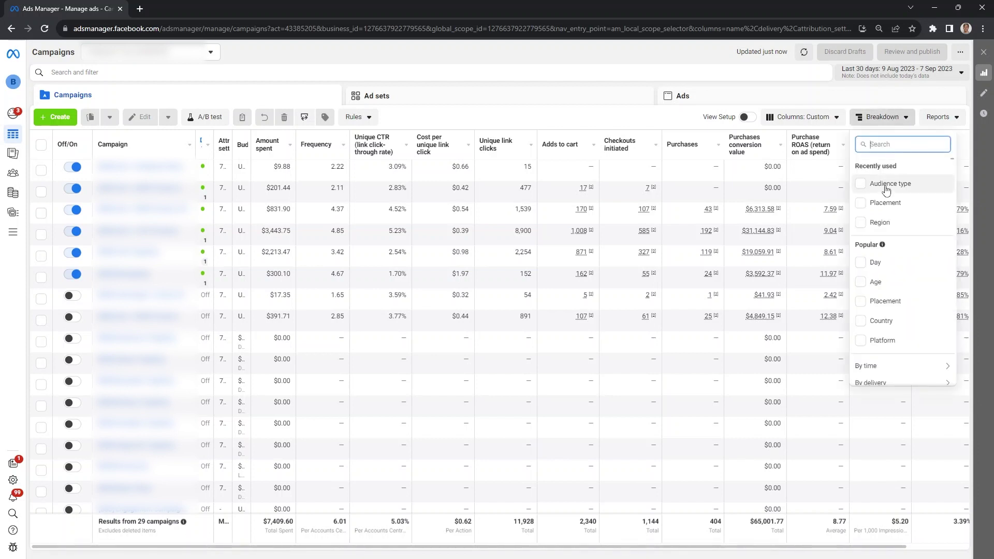
left_click(889, 183)
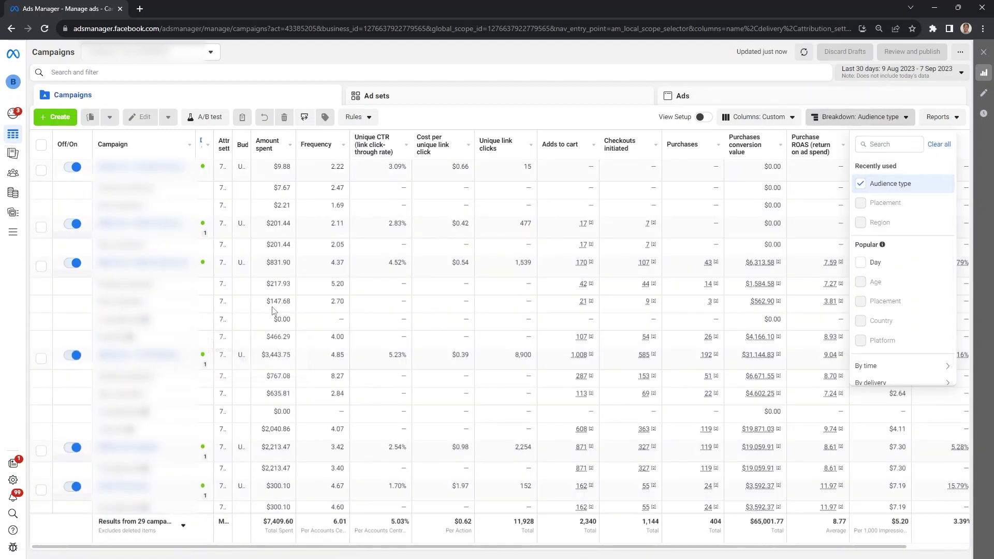
left_click(666, 311)
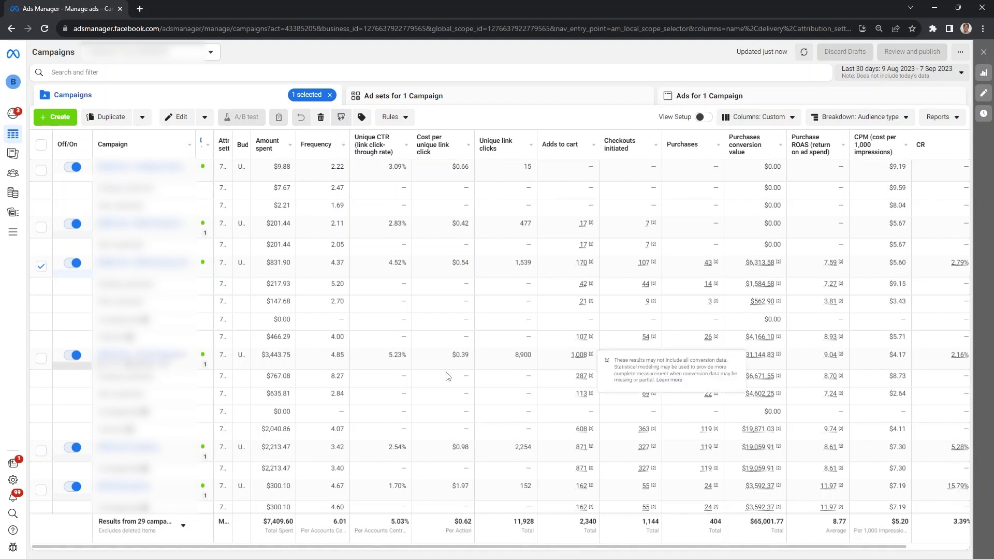
left_click(41, 359)
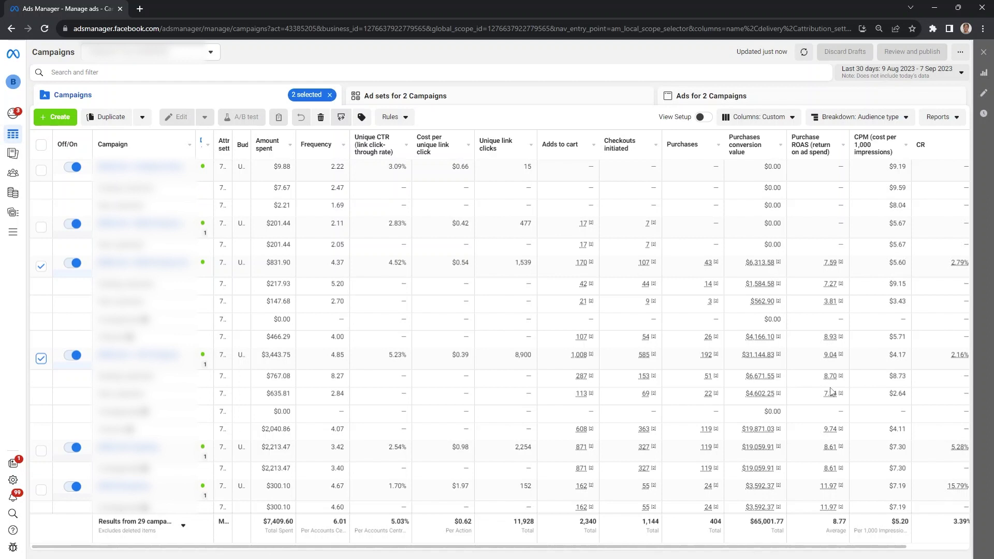
left_click(41, 358)
left_click(40, 266)
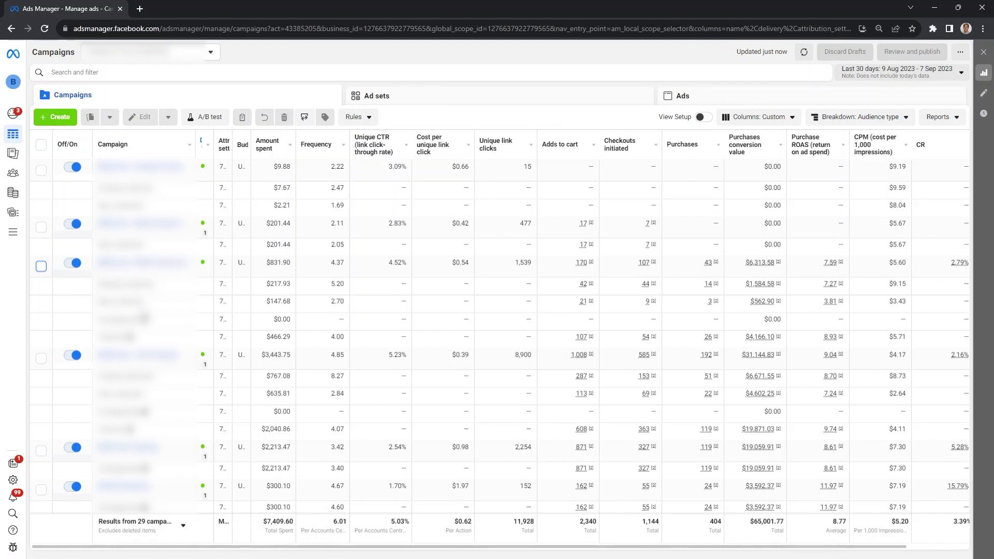
left_click(852, 118)
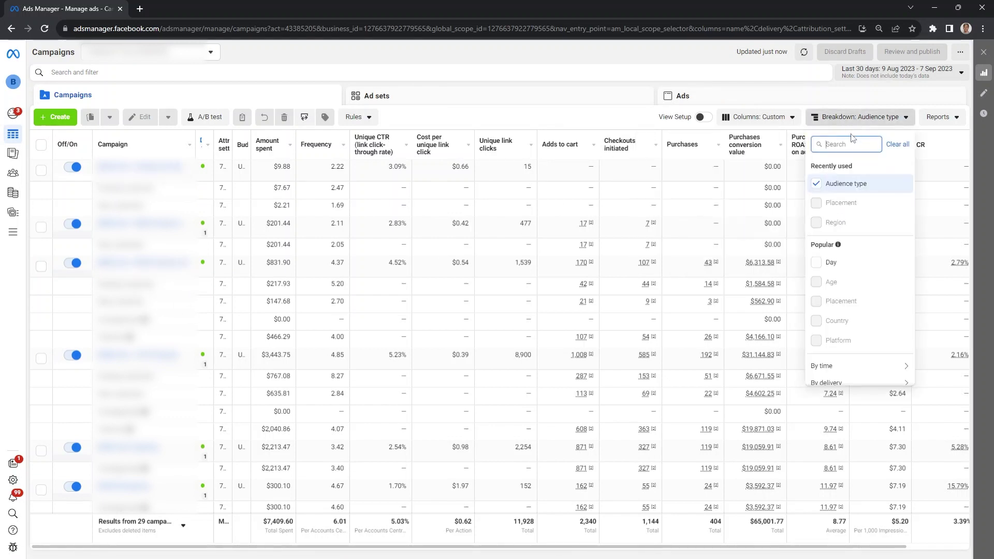
left_click(818, 184)
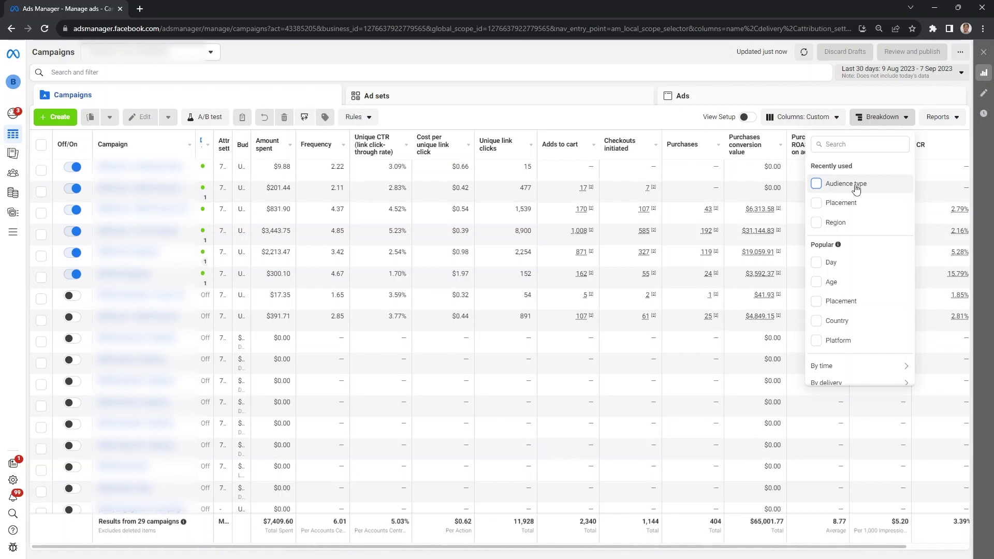
mouse_move(8, 284)
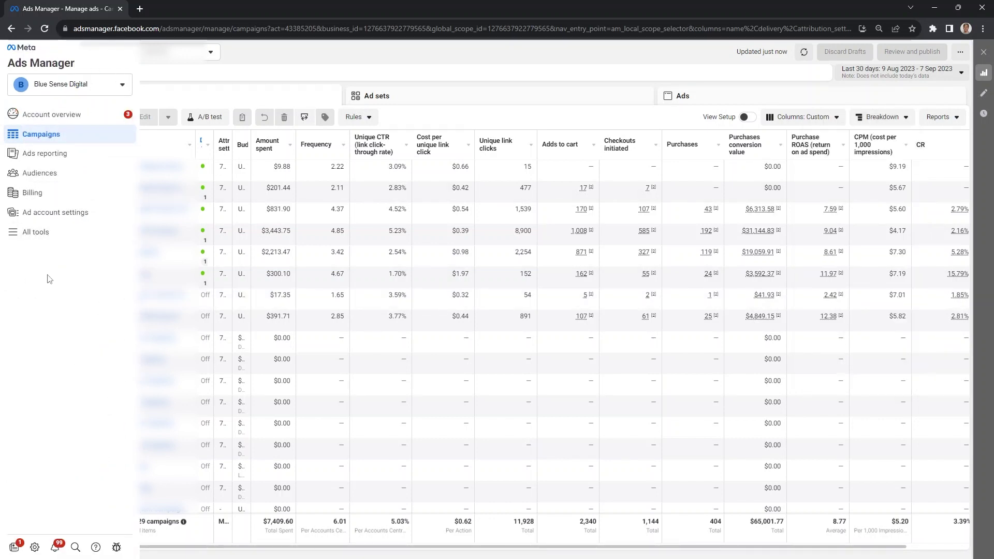
left_click(47, 214)
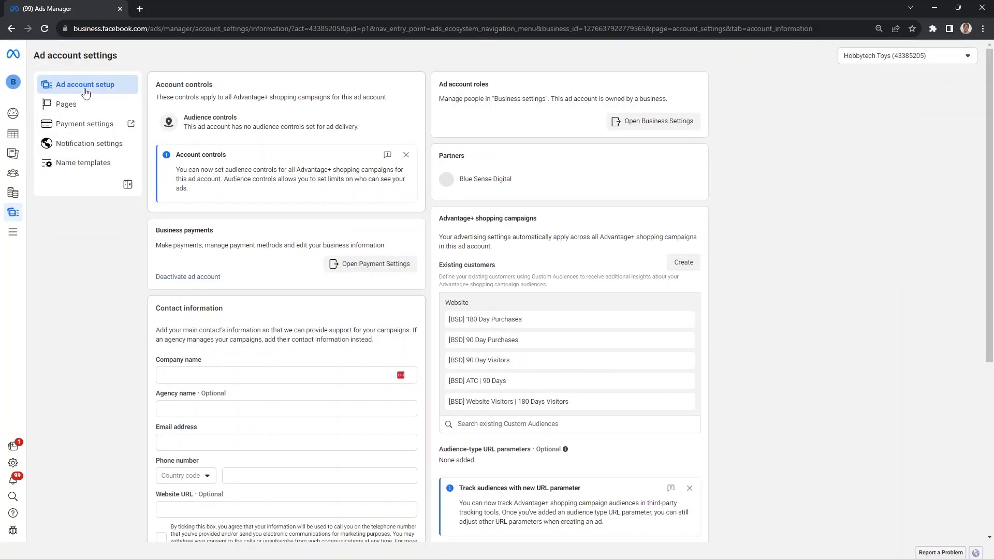
left_click(86, 92)
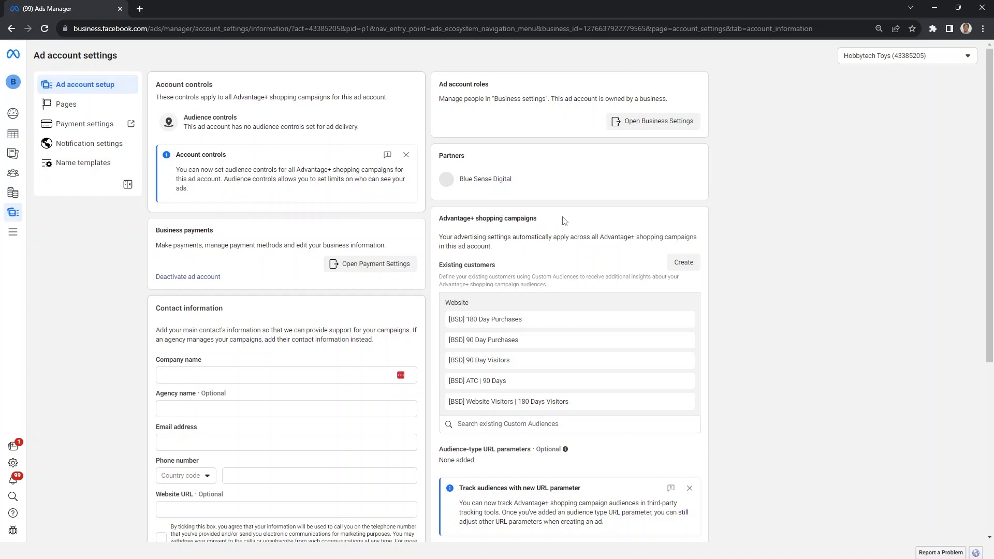
triple_click(541, 222)
left_click(618, 228)
triple_click(442, 267)
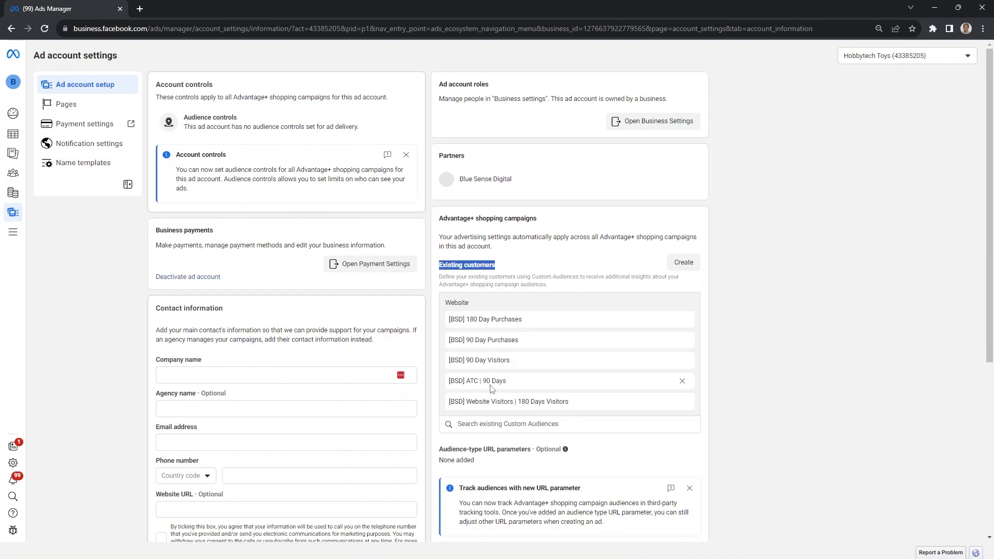
left_click(547, 253)
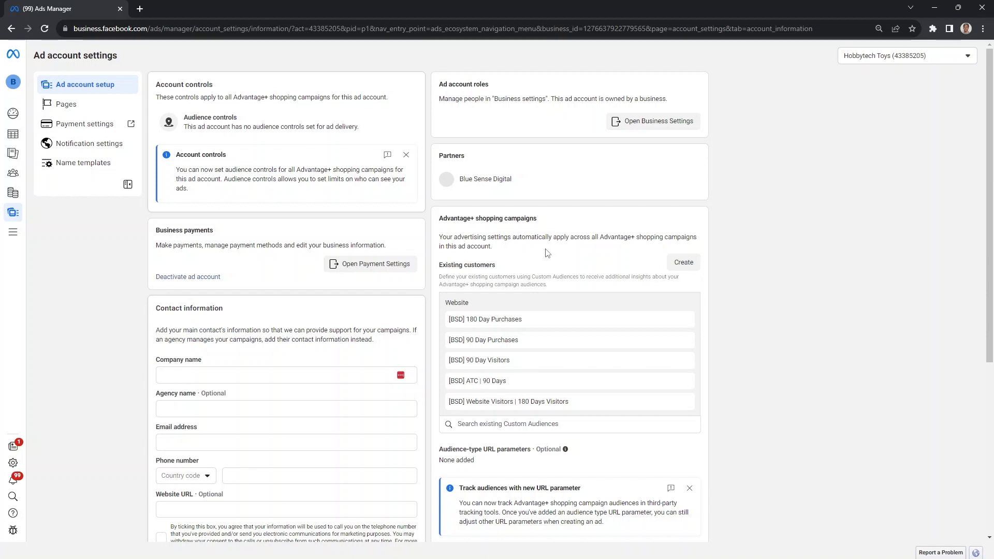
left_click(488, 424)
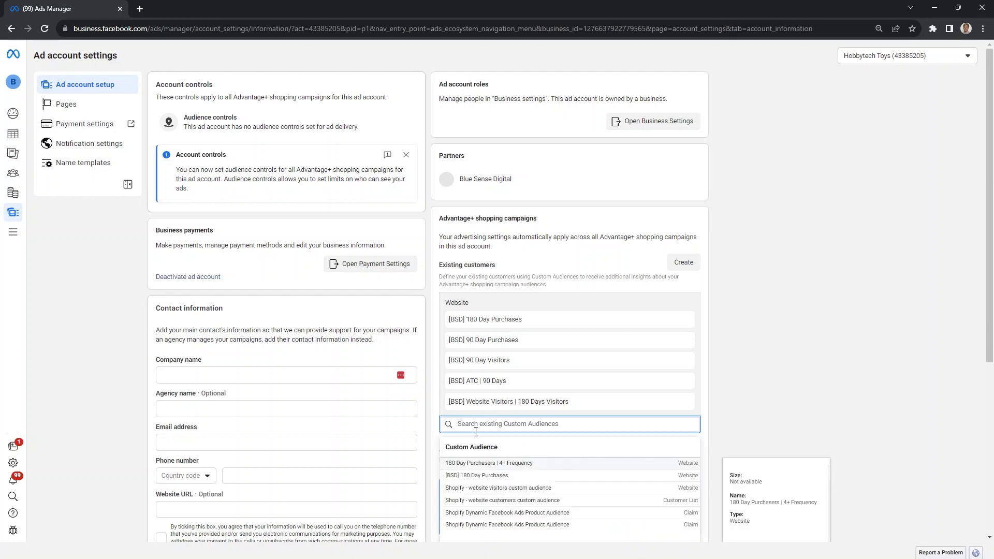
left_click(818, 300)
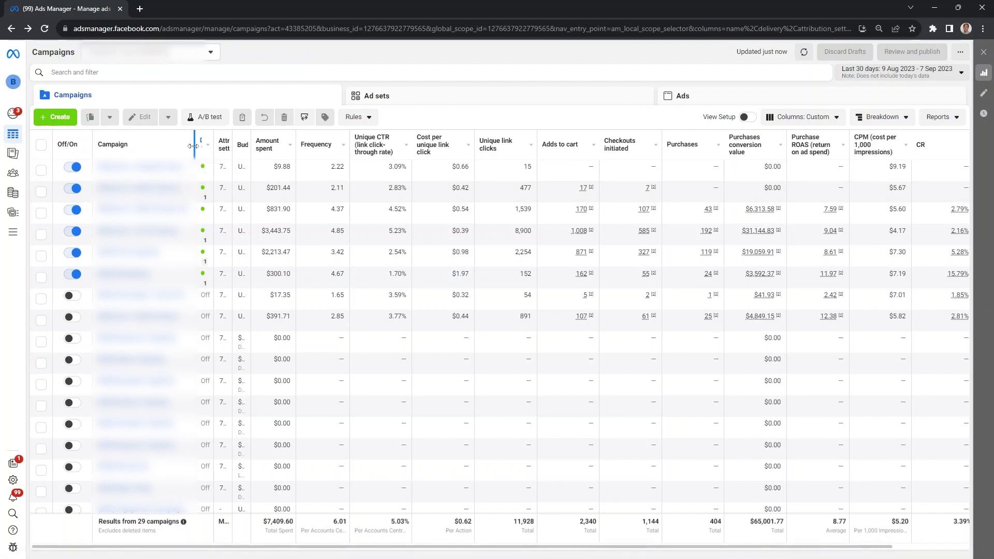
Widen the Campaign column and edit the [BSD] Adv+ >$500 Products campaign
left_click_drag(195, 145, 252, 145)
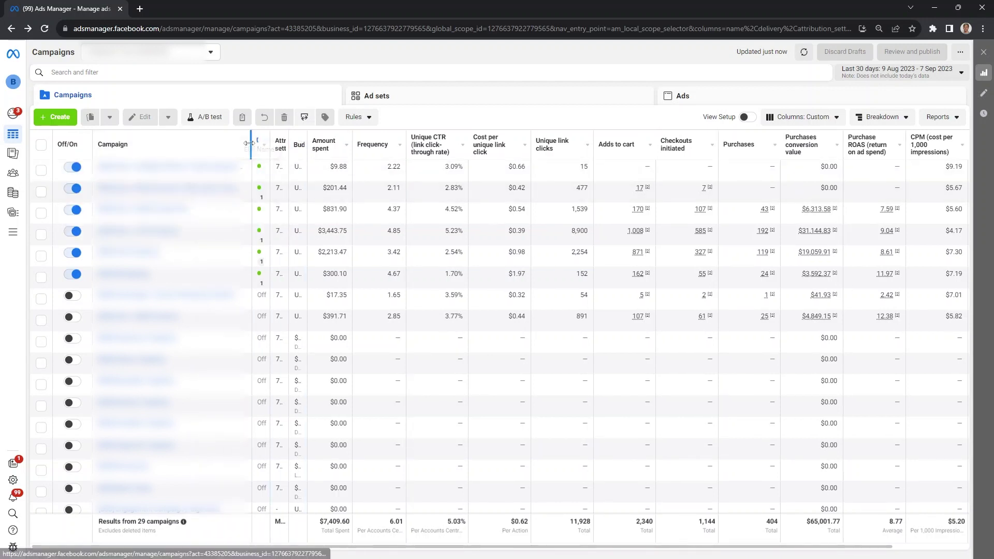
left_click_drag(250, 138, 319, 140)
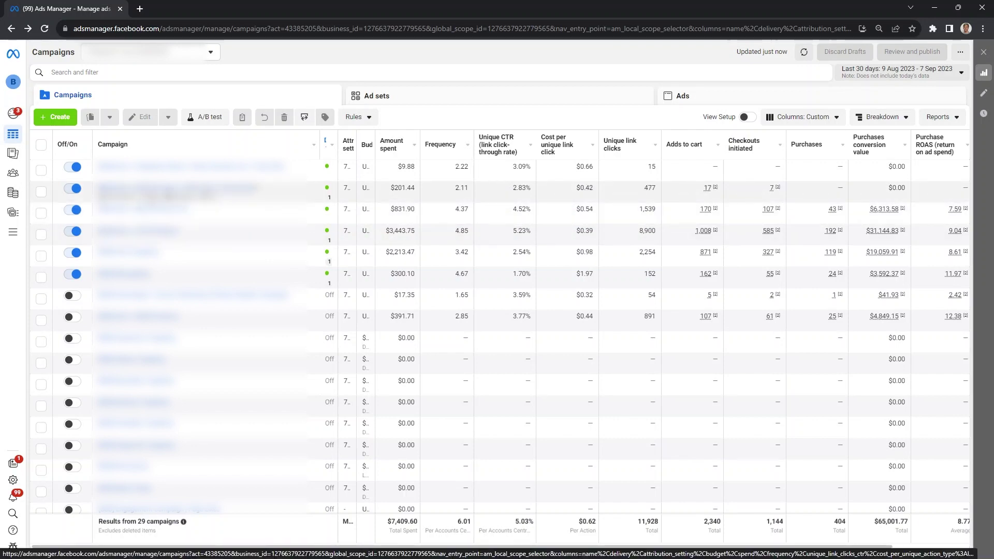
left_click(149, 201)
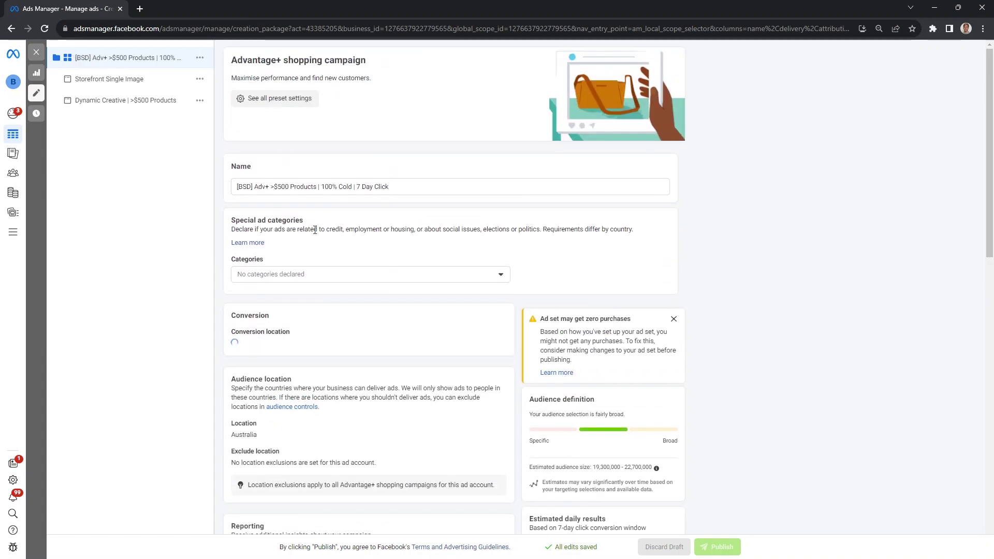
Review the Existing customer budget cap percentage, leaving it at 0%
scroll(314, 229, "down", 5)
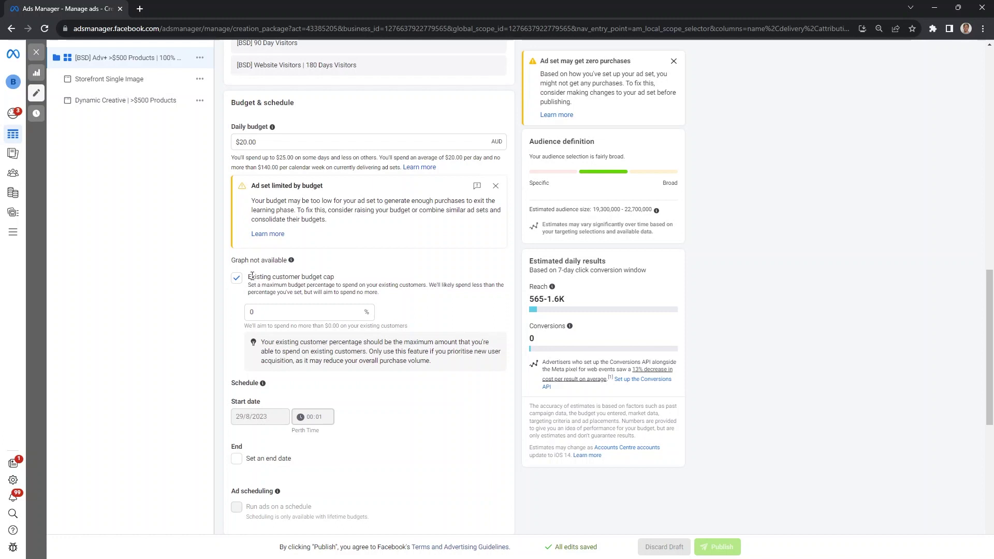
left_click_drag(253, 276, 364, 277)
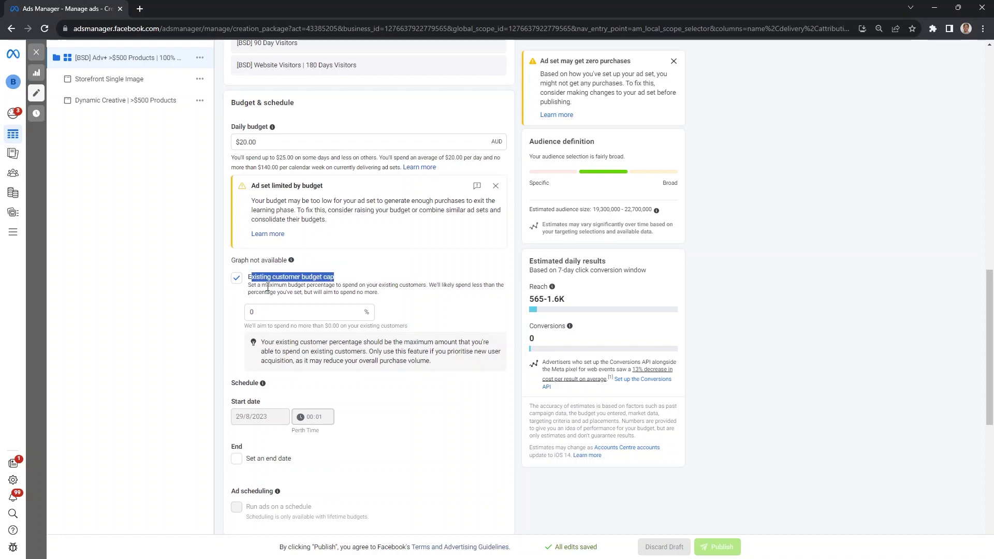
left_click(351, 291)
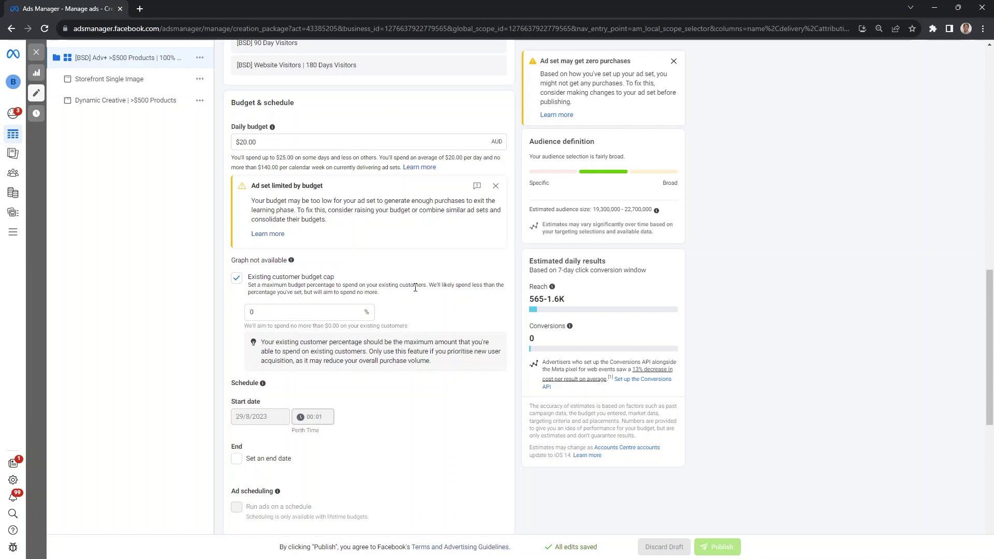
left_click(303, 311)
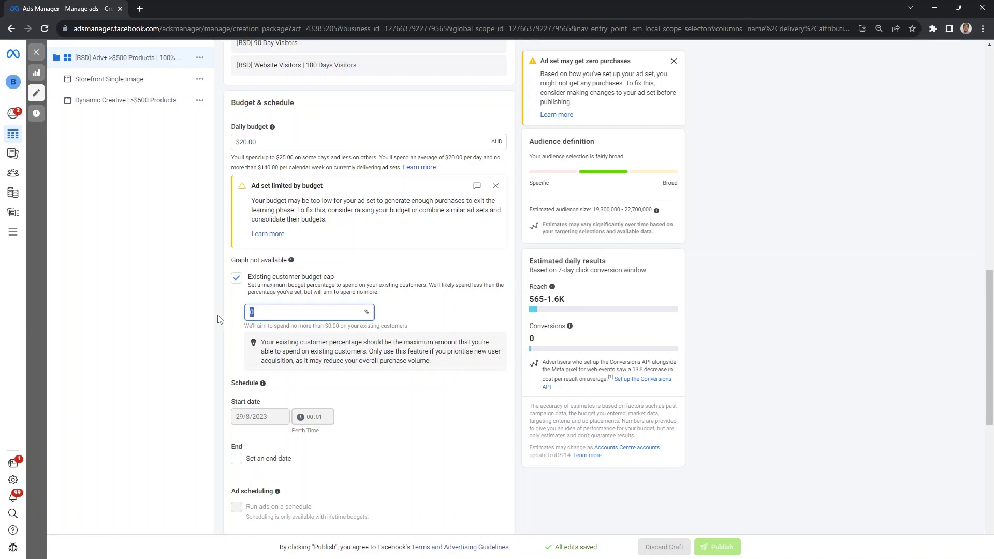
left_click(431, 317)
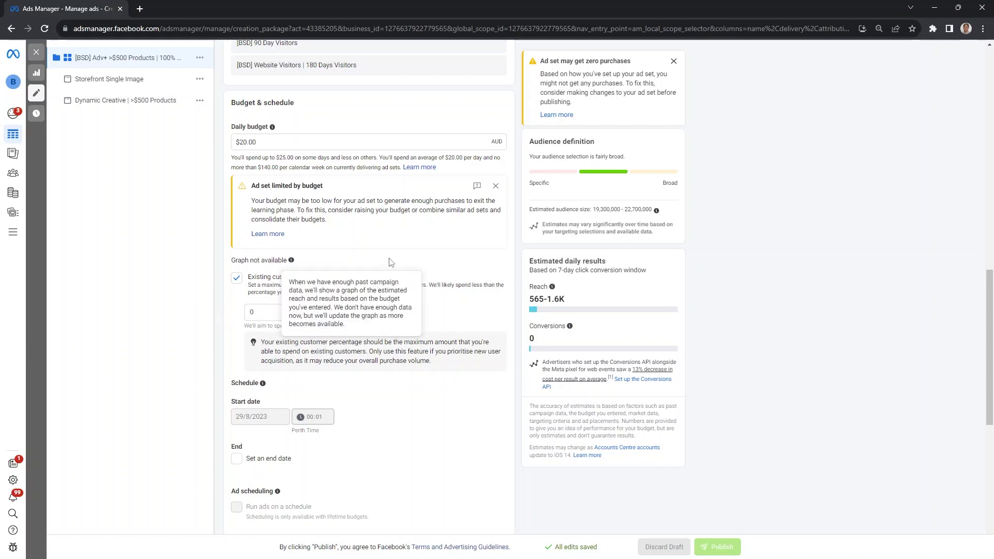